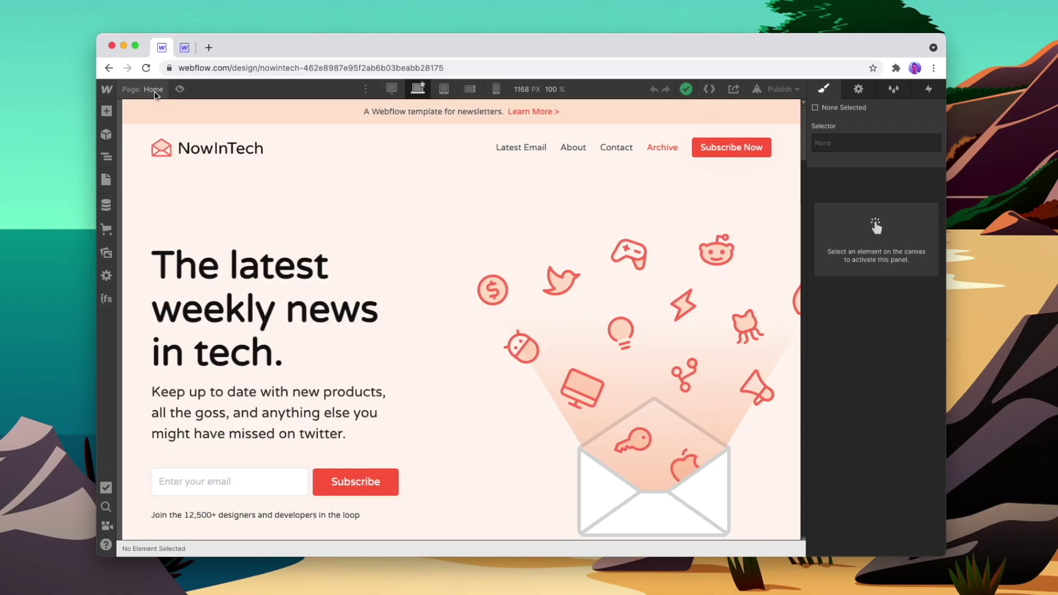
Open the Pages panel to list the NowInTech site's pages.
left_click(153, 91)
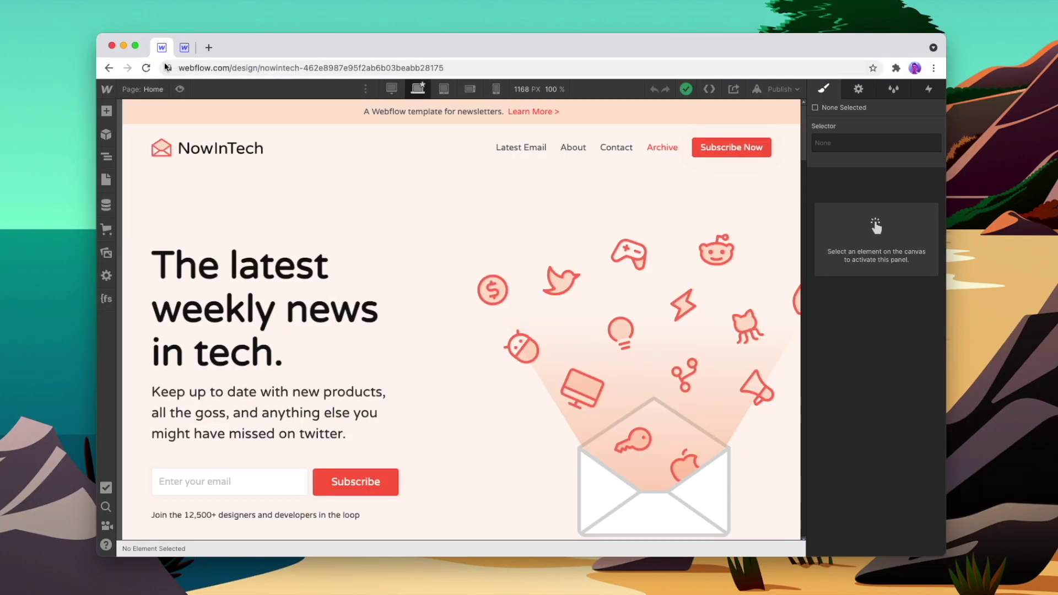
Create a new page named 'Style Guide' inside the Admin folder.
left_click(154, 90)
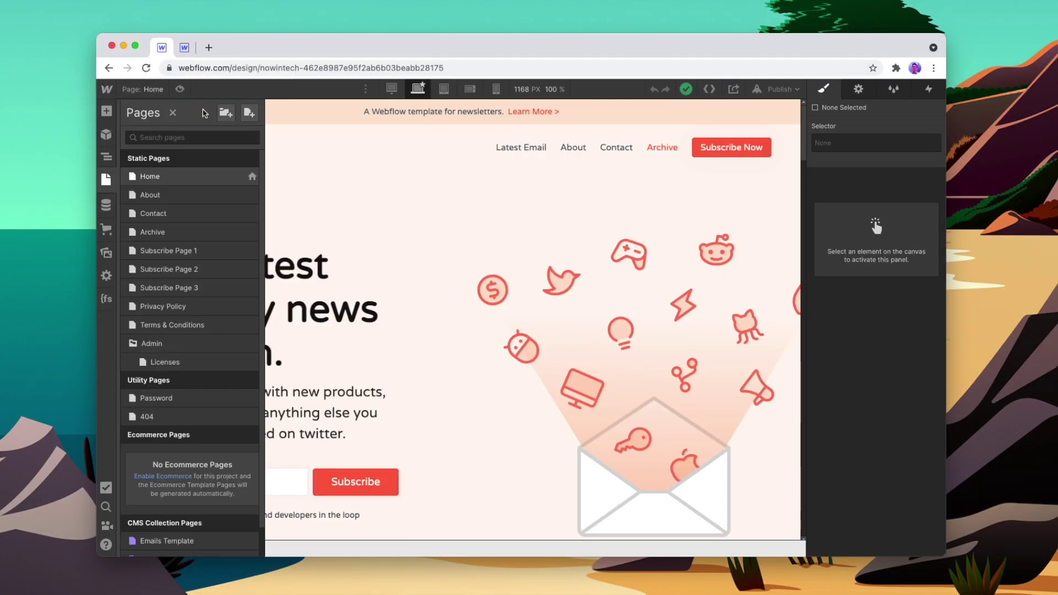
left_click(243, 112)
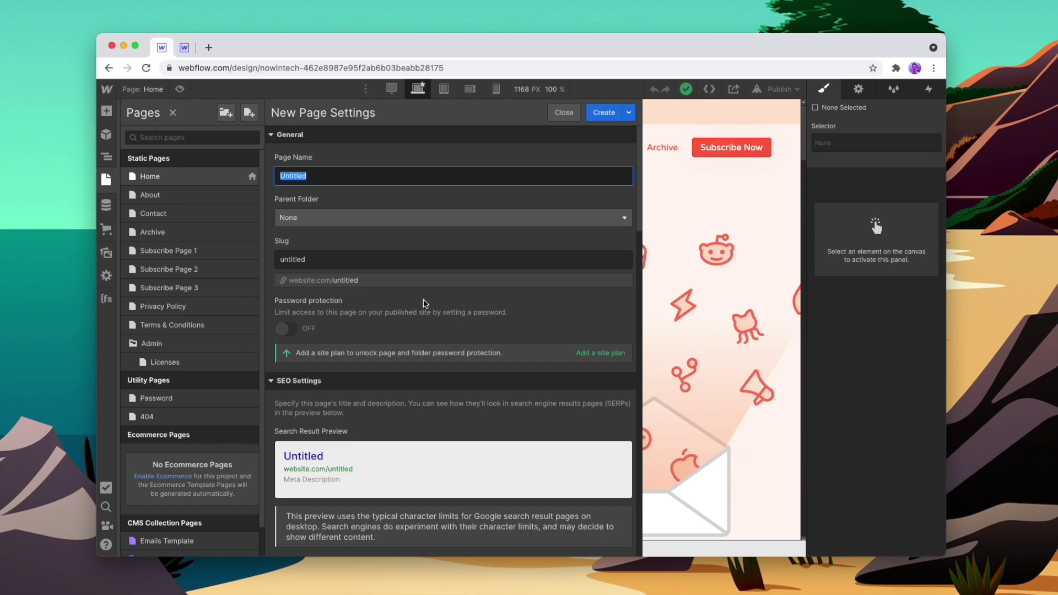
type("Style Guid")
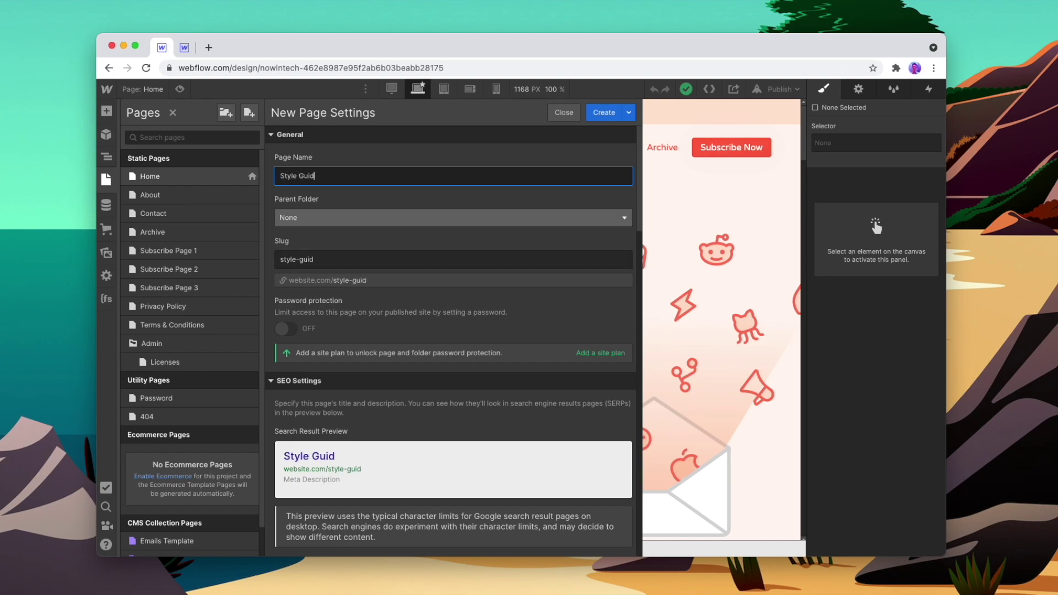
type("e")
left_click(353, 218)
left_click(321, 259)
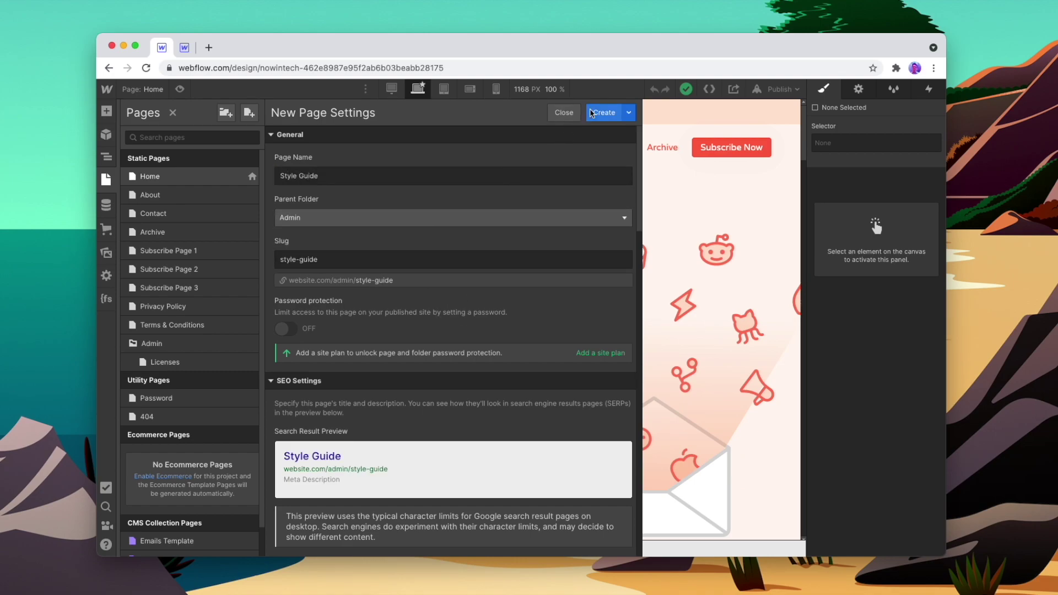
left_click(596, 112)
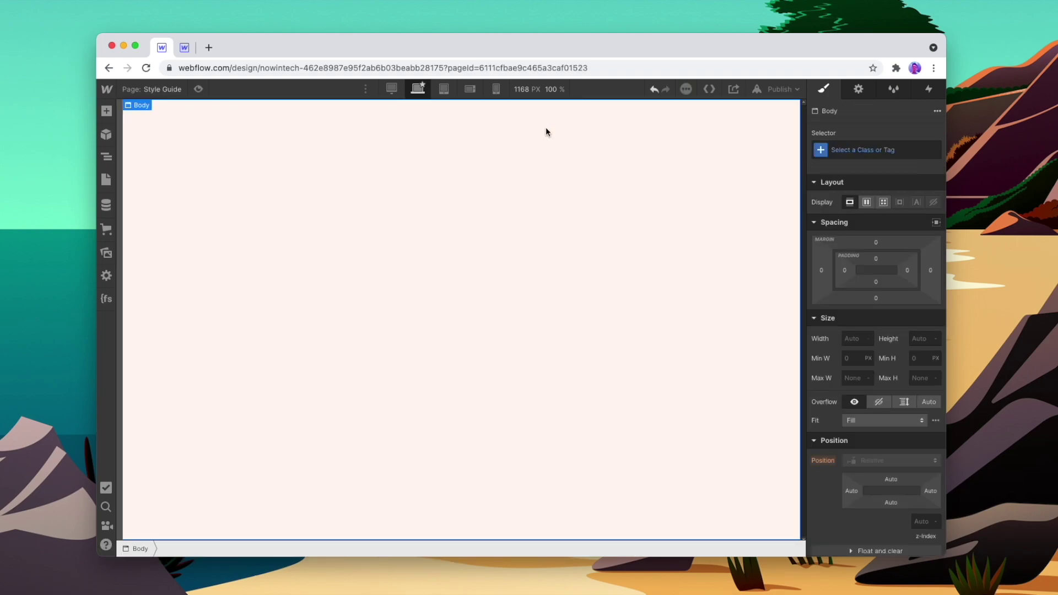
Paste the copied Startr style guide into the page and scroll through its sections.
key("super+v")
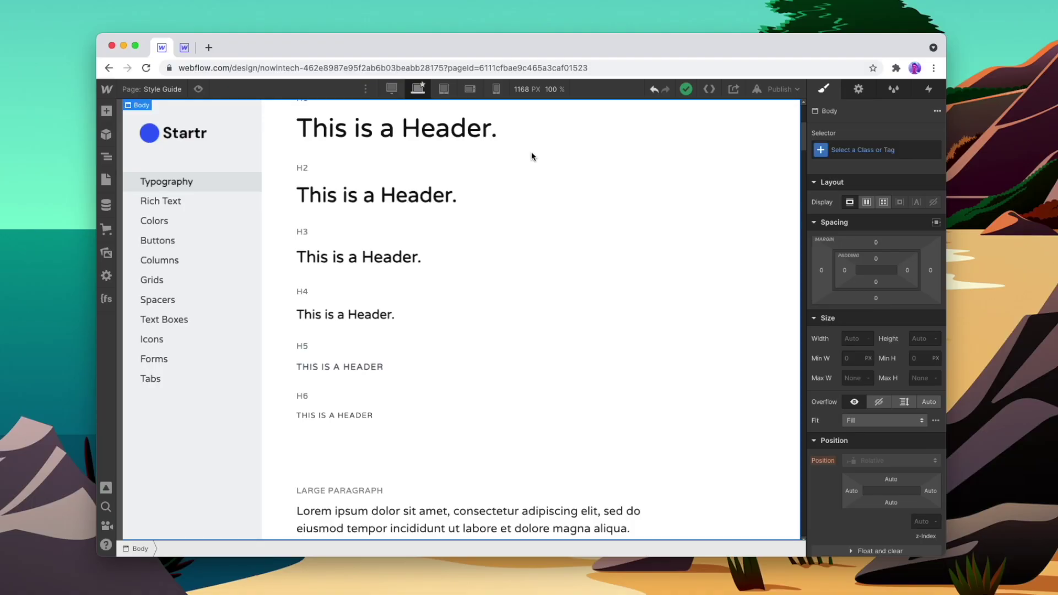
scroll(532, 151, "down", 7)
scroll(532, 153, "down", 15)
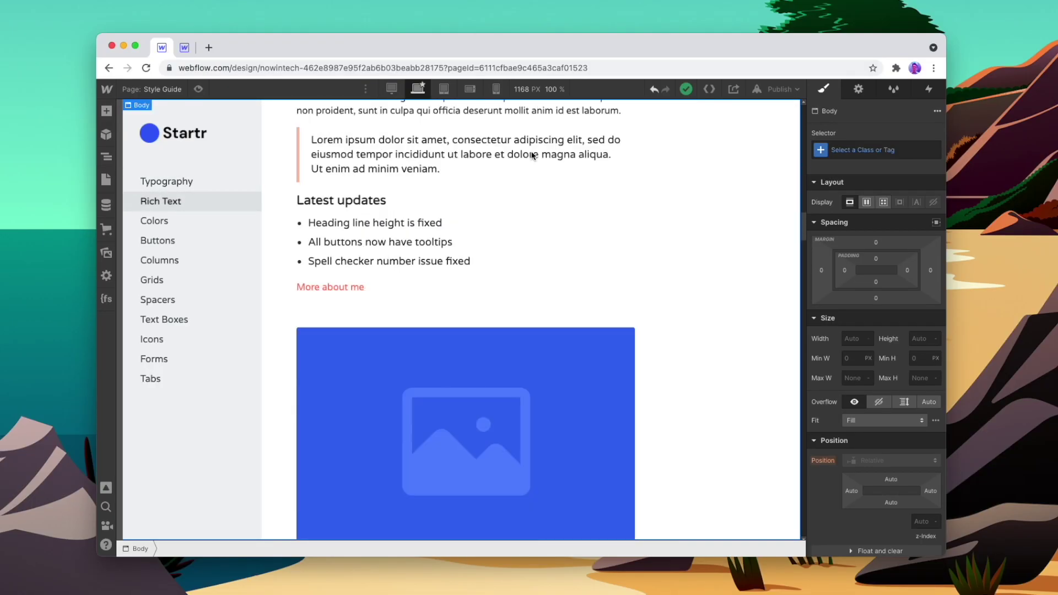
scroll(533, 156, "down", 20)
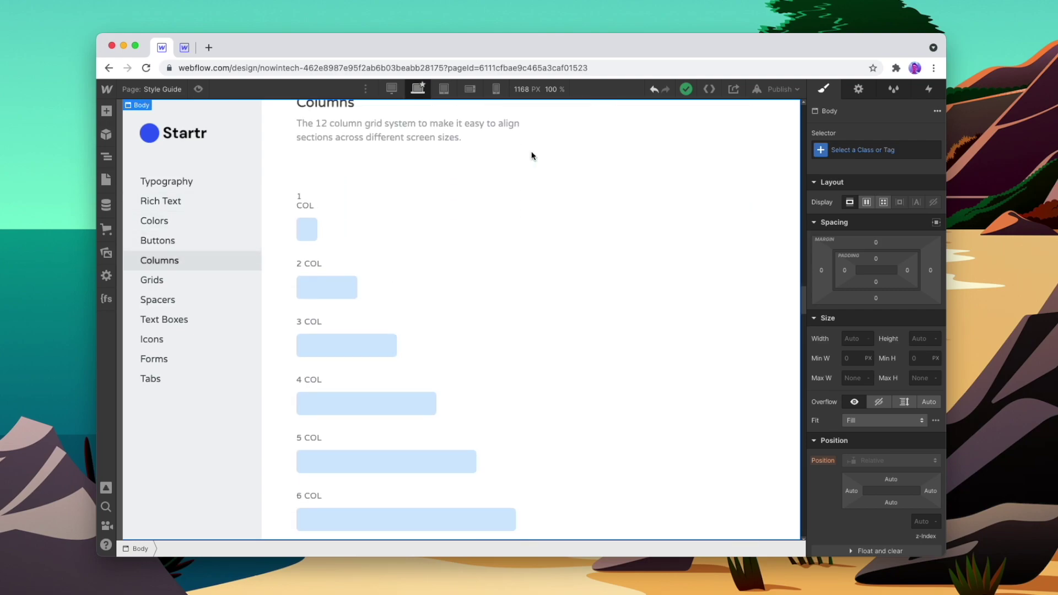
scroll(532, 155, "down", 8)
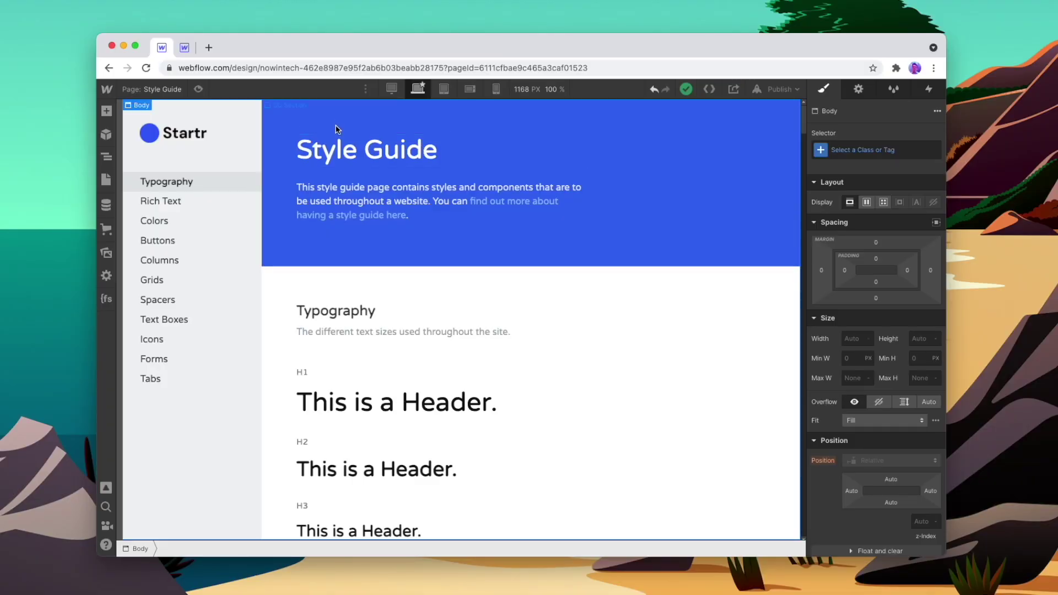
Replace the Startr logo image with the NowInTech logo.
left_click(206, 130)
left_click(858, 93)
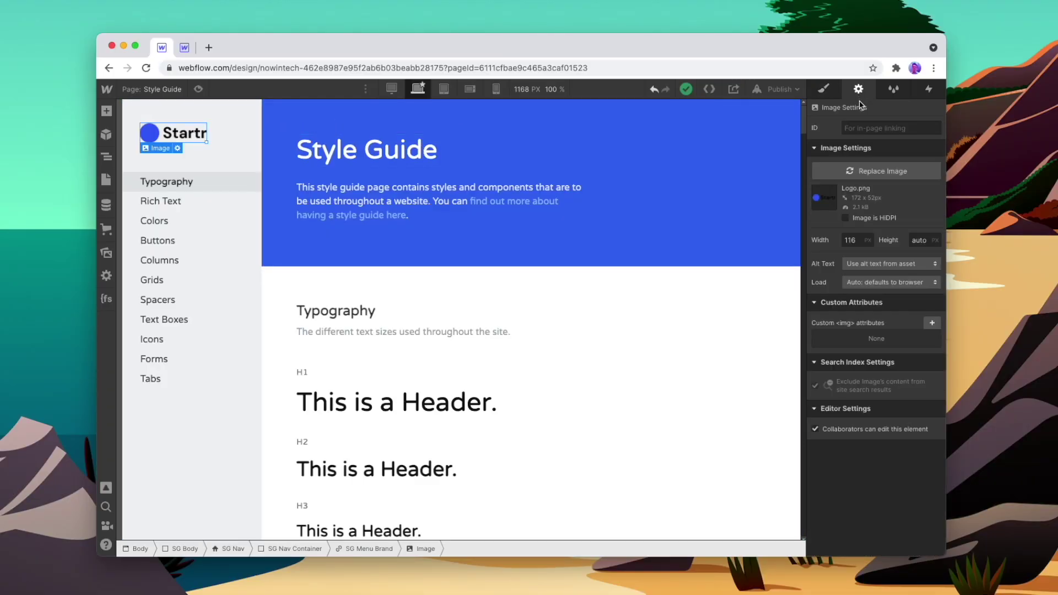
left_click(854, 173)
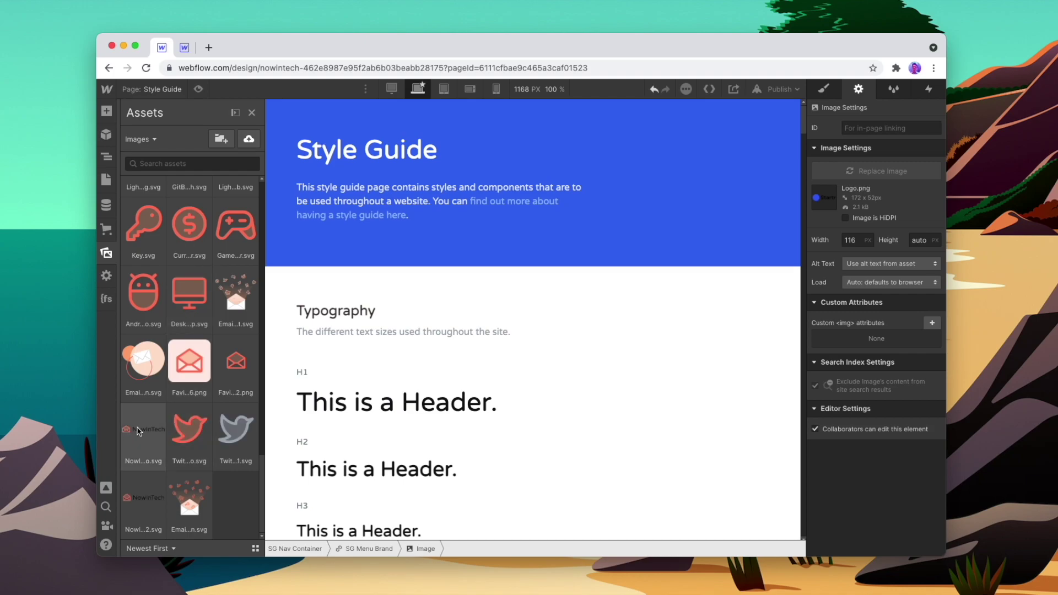
left_click(139, 431)
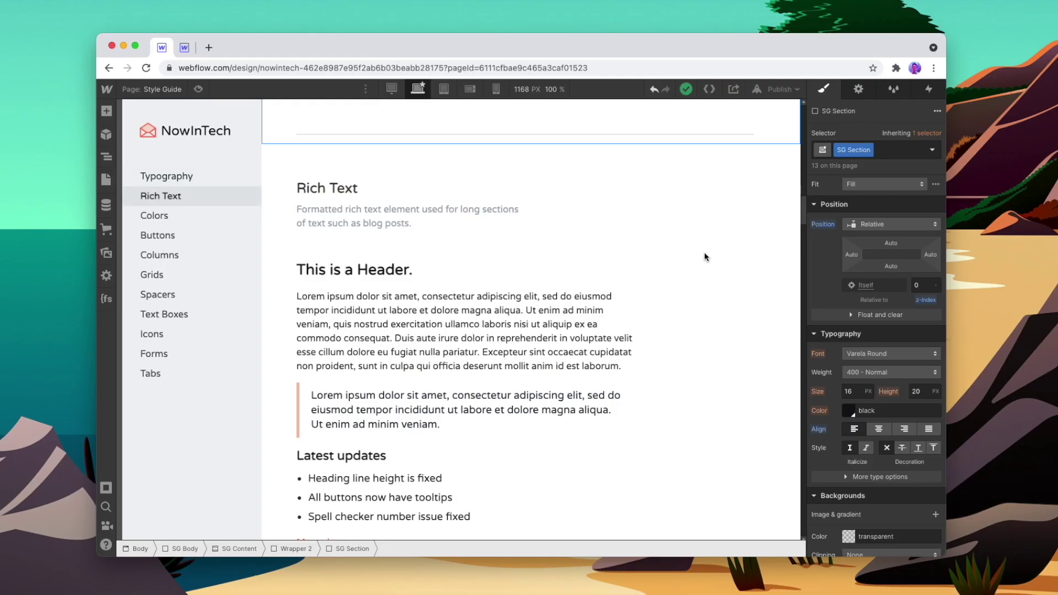
Change the blue Color Block swatches to red.
scroll(702, 256, "down", 5)
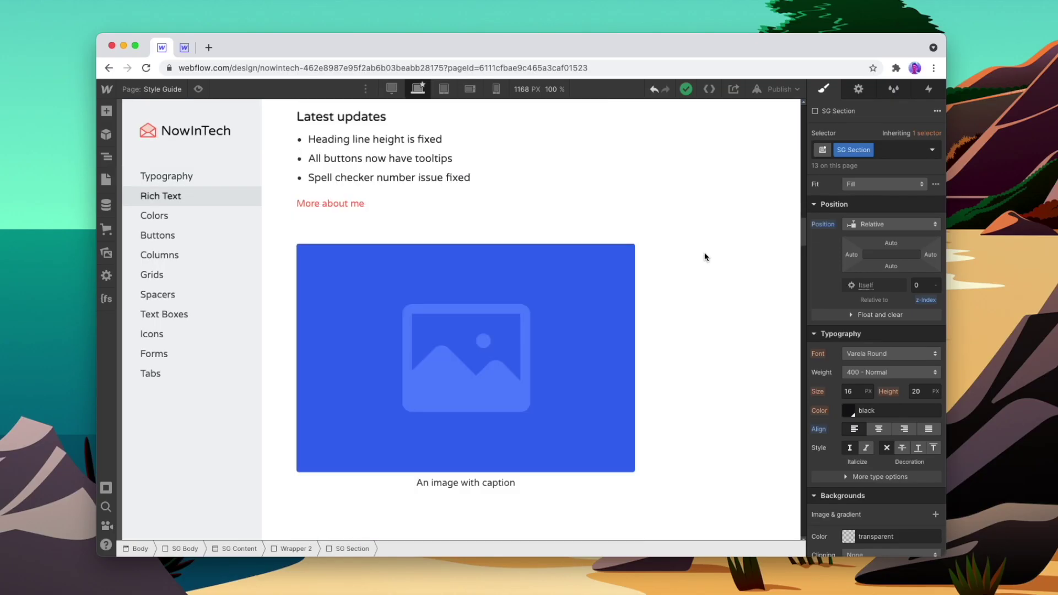
scroll(705, 257, "down", 7)
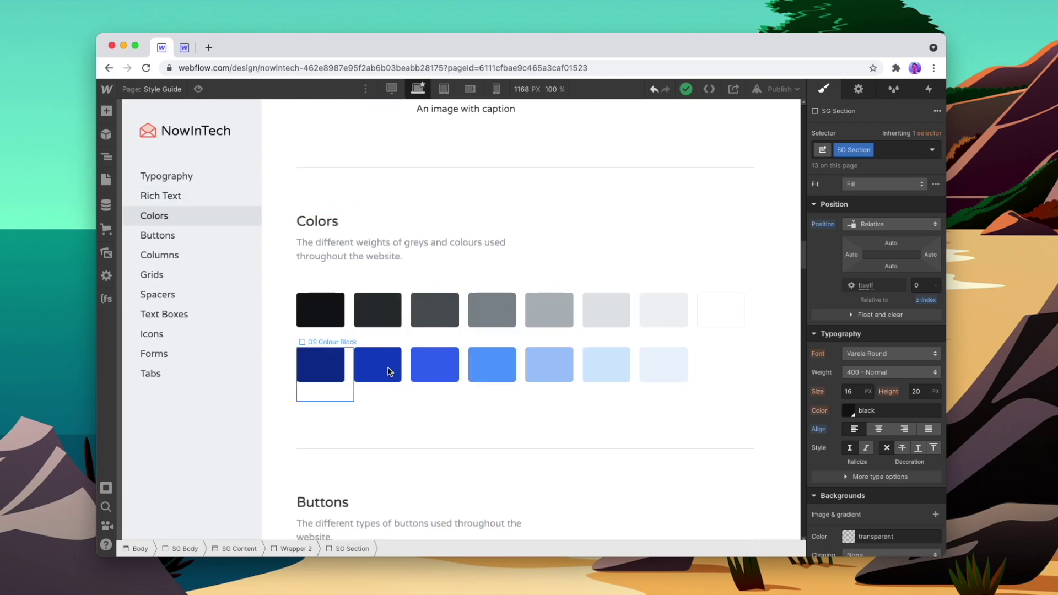
left_click(434, 365)
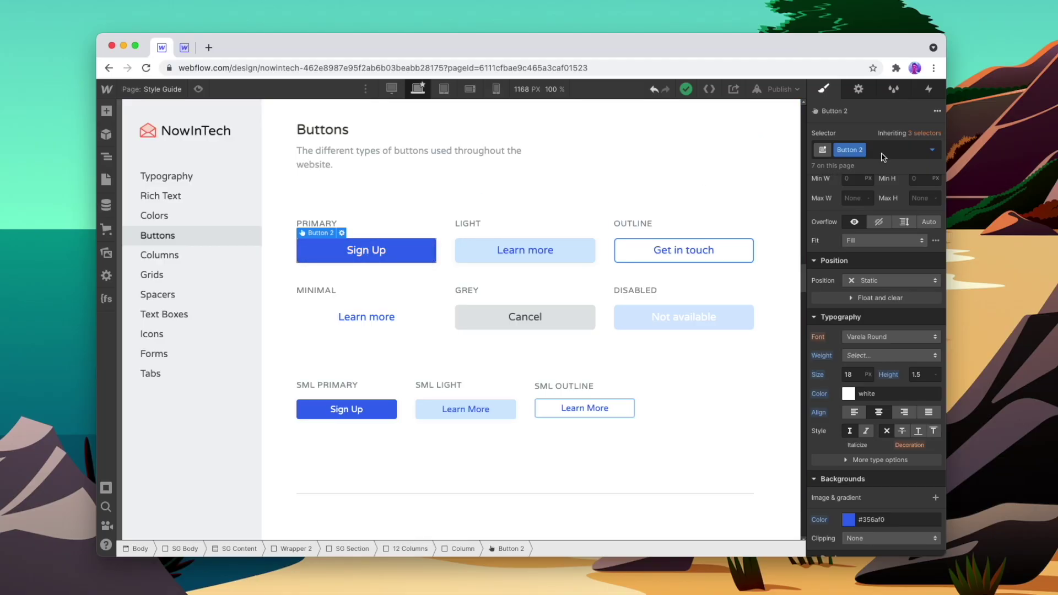
Swap the Sign Up button's Button 2 class for the Button class.
key("BackSpace")
type("Butt")
left_click(851, 217)
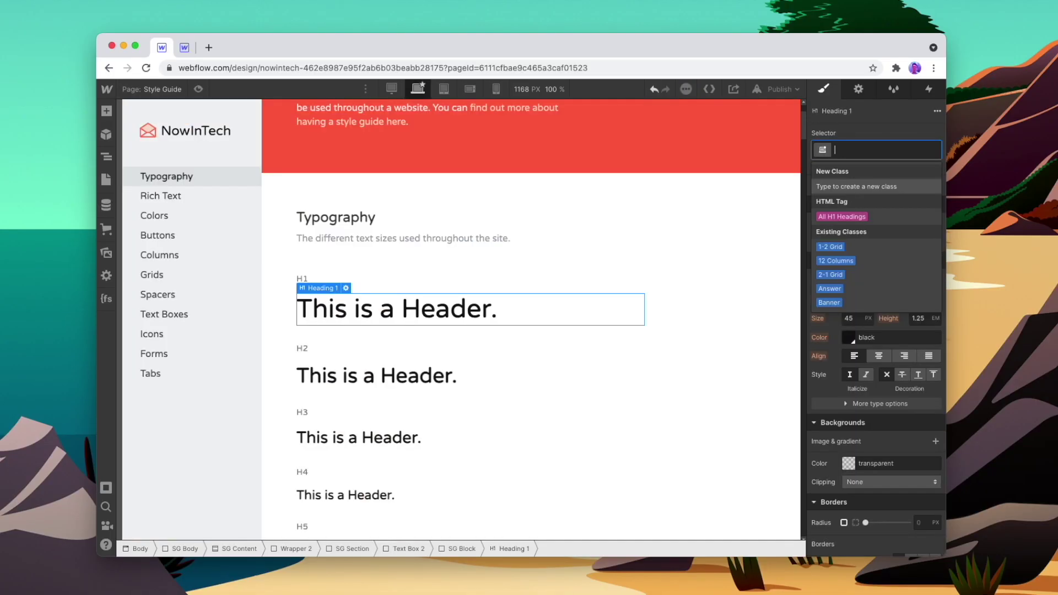
Give the first header the Heading class with a 2XL combo class.
type("Heading")
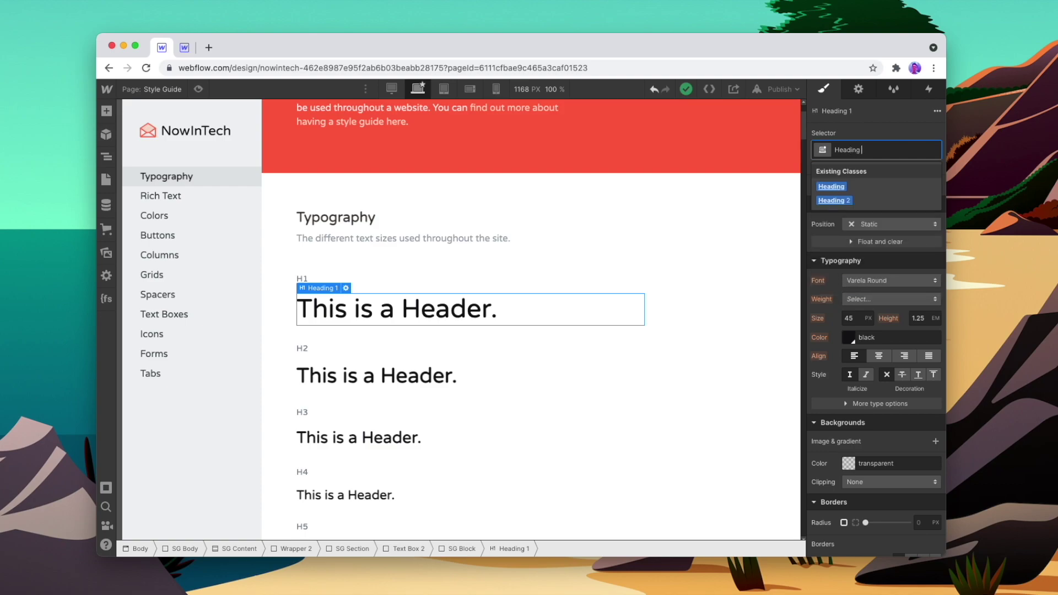
key("Return")
left_click(876, 150)
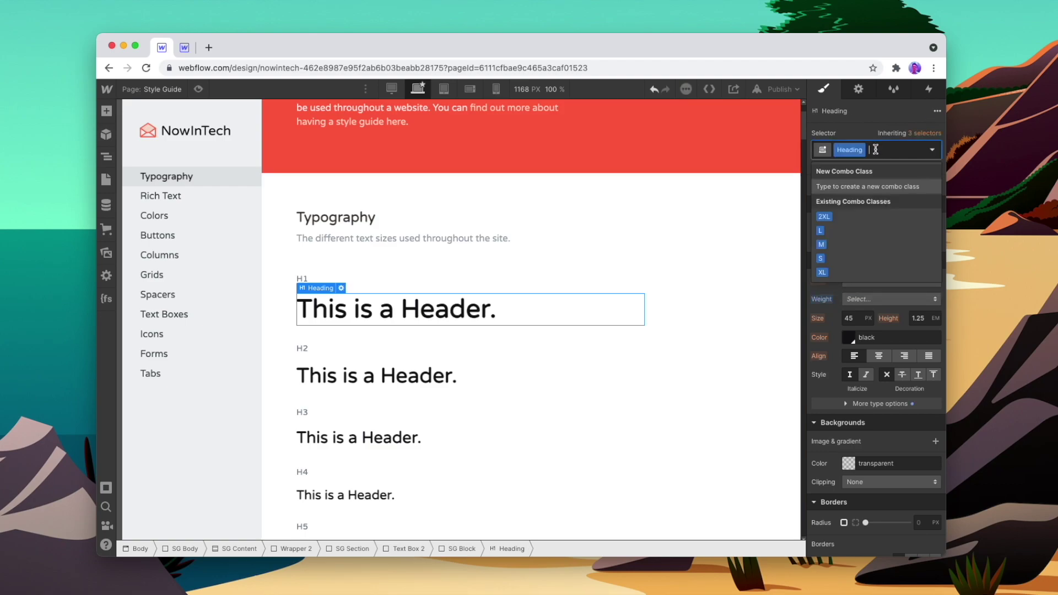
left_click(824, 217)
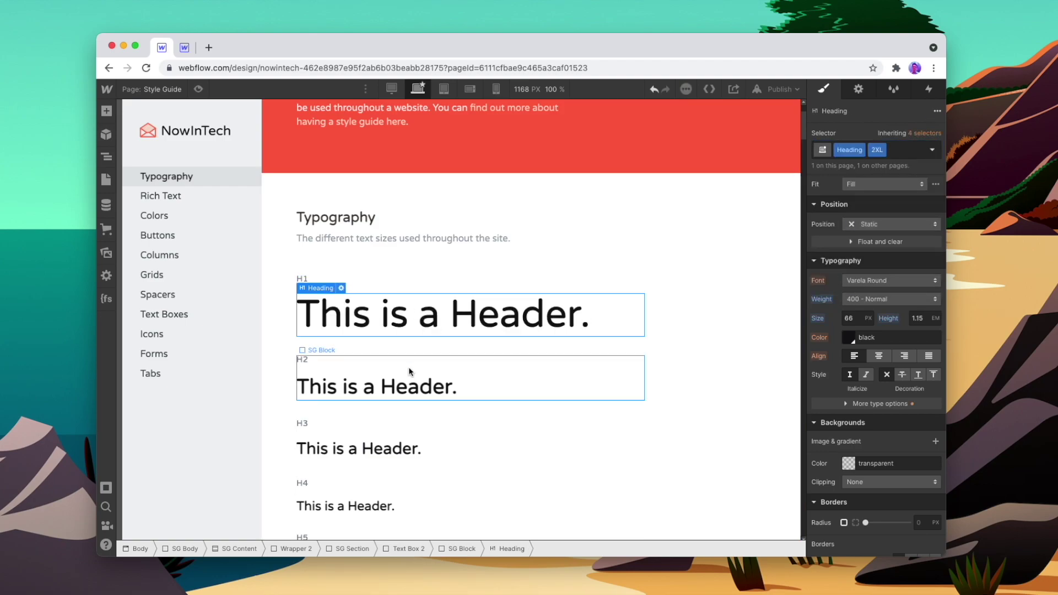
Rename the header labels H1–H6 to 2XL, XL, L, M, S and XS.
double_click(302, 278)
type("2XL")
scroll(441, 330, "down", 3)
left_click(302, 265)
double_click(302, 265)
type("XL")
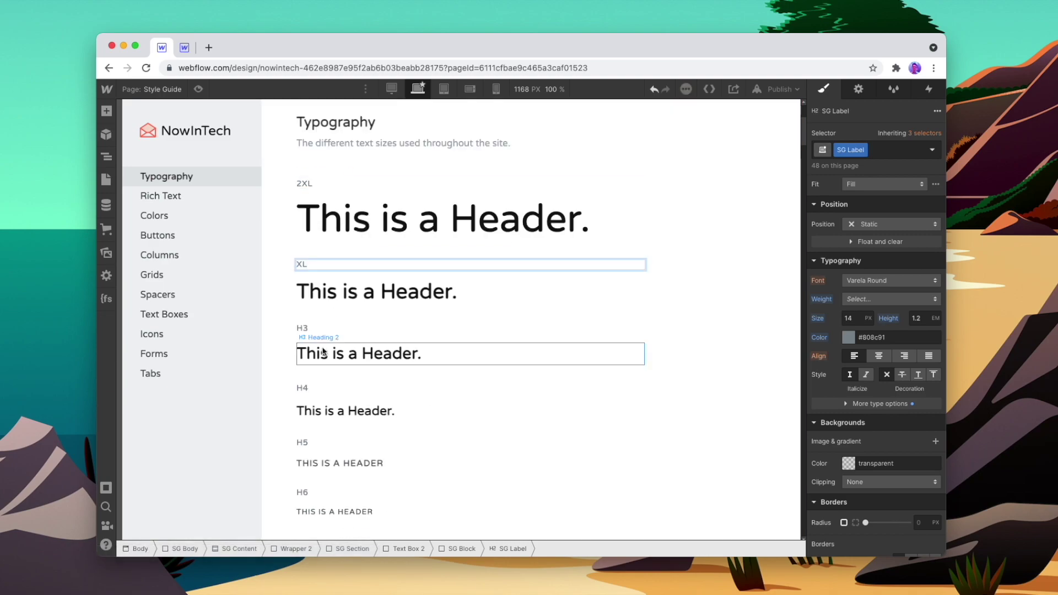
double_click(302, 328)
type("L")
double_click(302, 388)
type("M")
double_click(302, 443)
type("S")
double_click(302, 493)
type("XS")
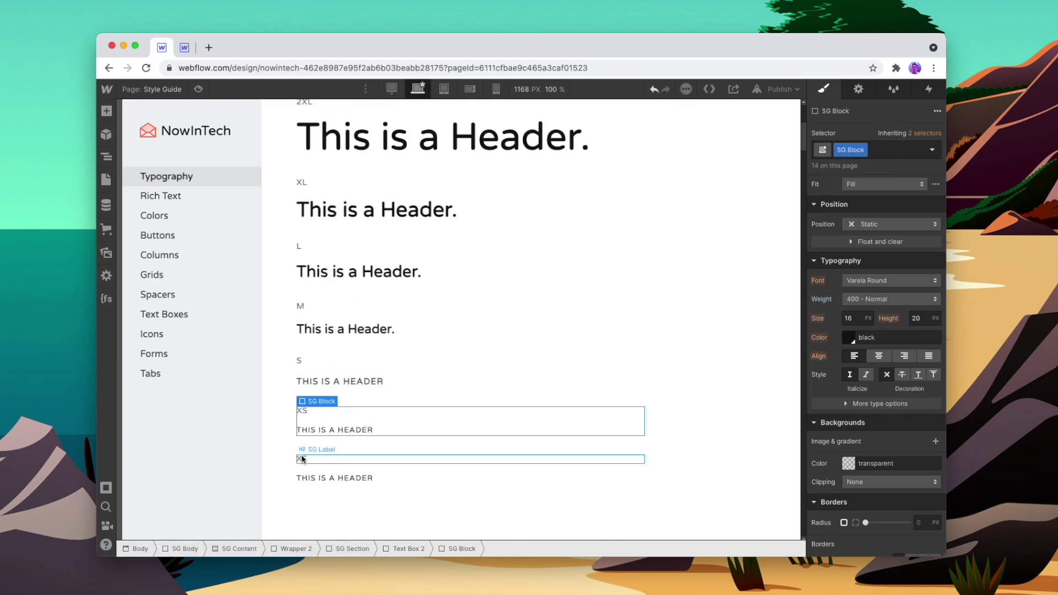
Undo the heading style edits to restore the original 2XL heading styling.
key("super+z")
key("super+z")
key("super+z")
key("super+z")
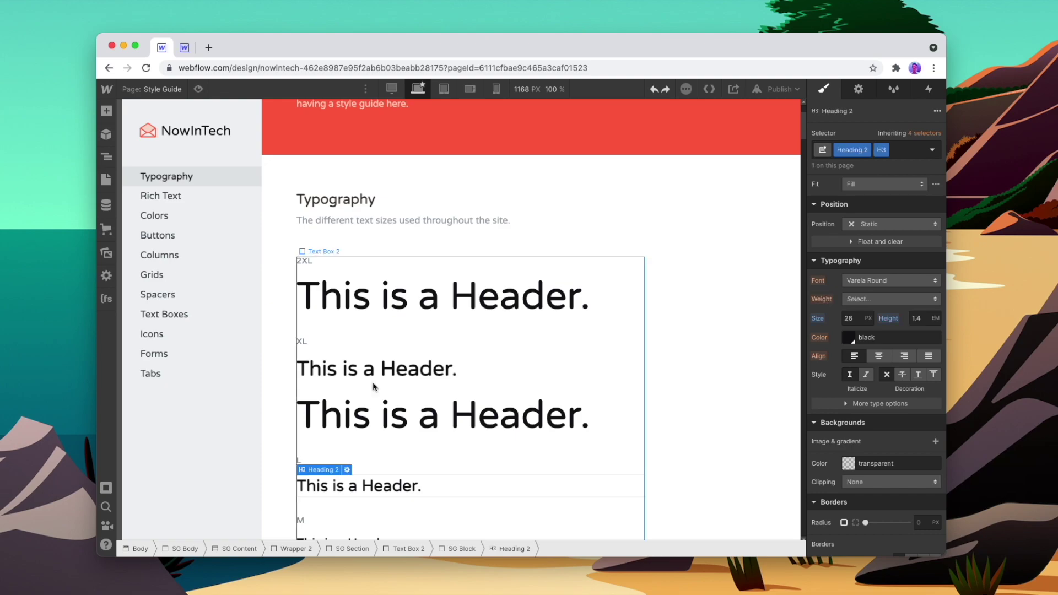
key("super+shift+z")
key("super+shift+z")
key("super+shift+z")
key("super+shift+z")
key("super+z")
key("super+z")
key("super+z")
key("super+z")
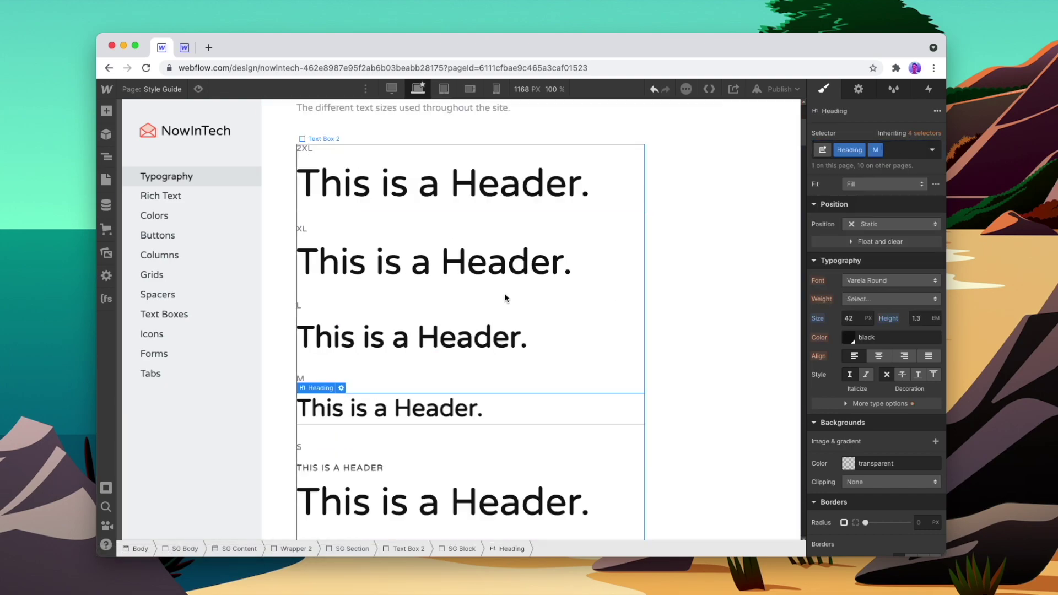
key("super+shift+z")
key("super+shift+z")
key("super+shift+z")
key("super+shift+z")
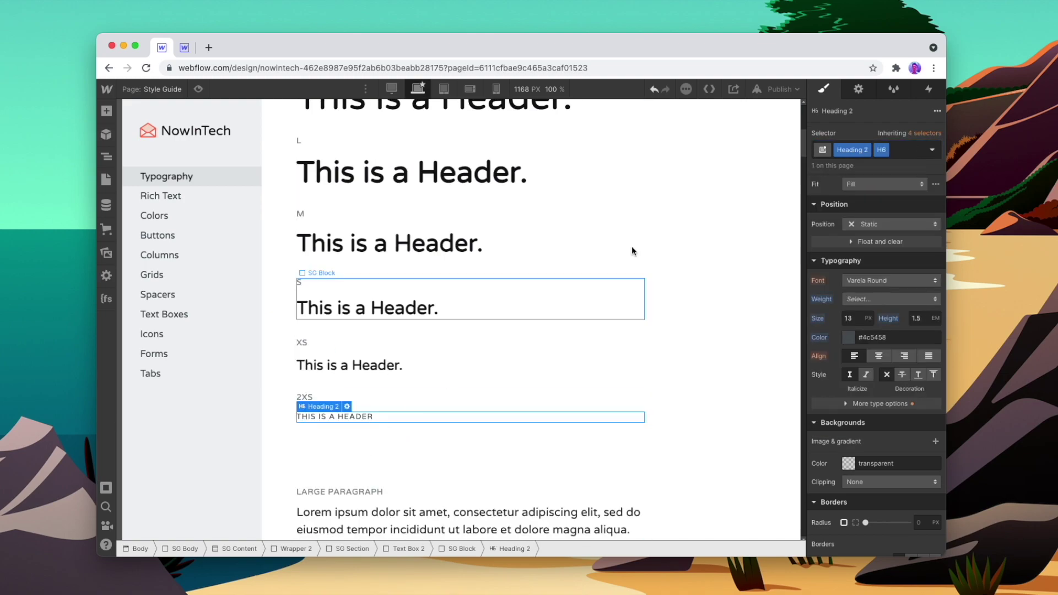
key("super+z")
key("super+z")
key("super+z")
key("super+z")
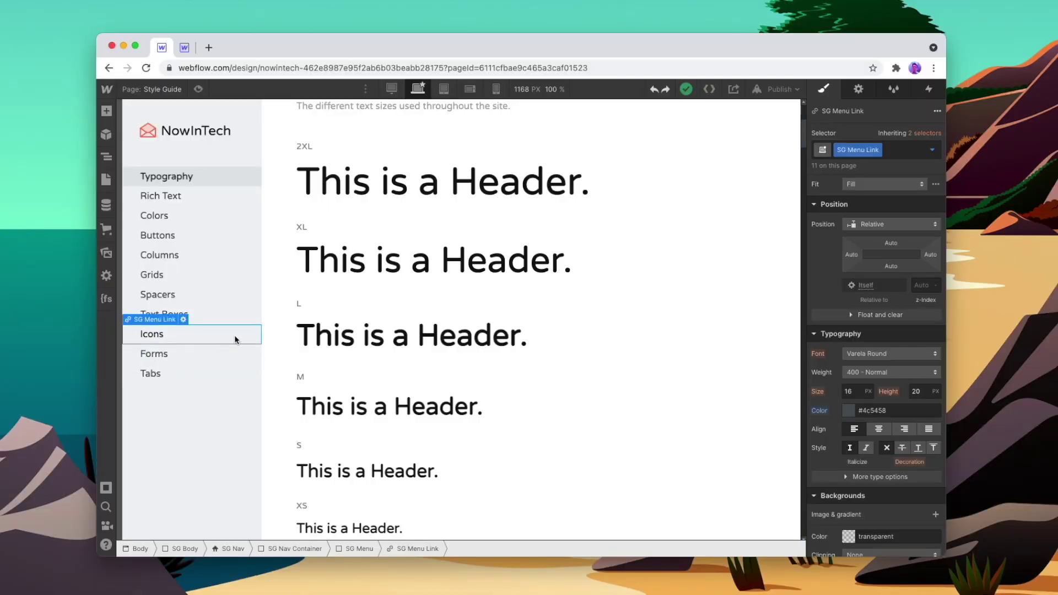
Delete the Icons navigation link and the Icons and Spacers sections.
key("Delete")
scroll(349, 320, "down", 5)
scroll(349, 319, "down", 15)
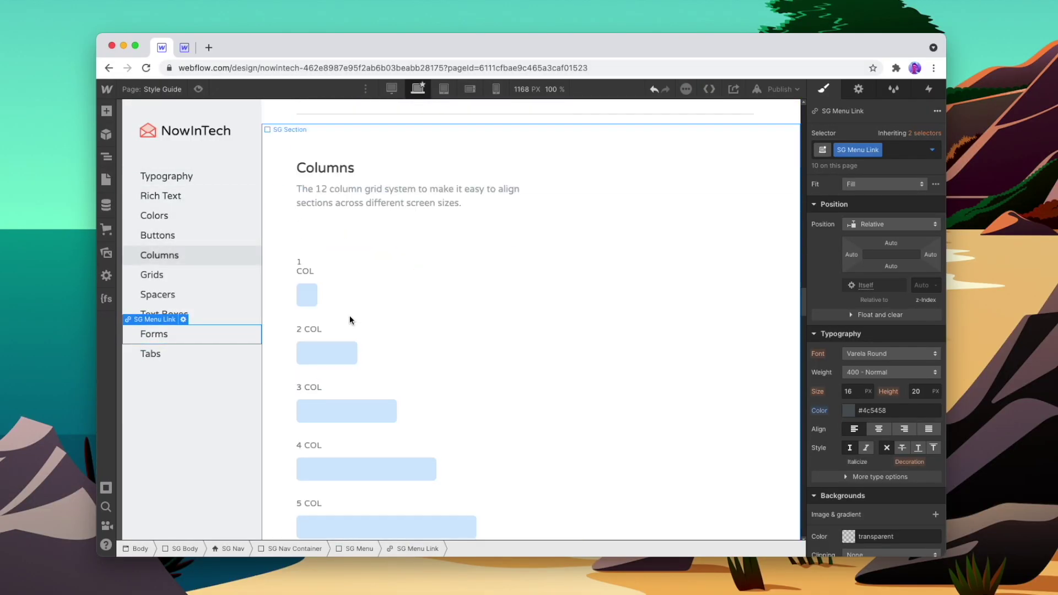
scroll(308, 261, "down", 10)
left_click(284, 229)
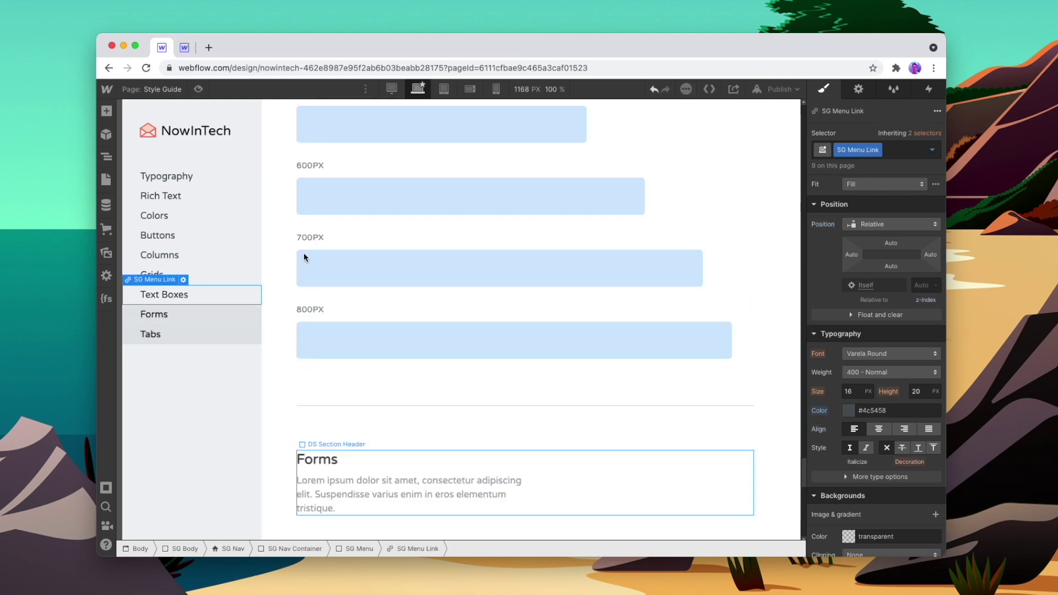
scroll(300, 261, "up", 4)
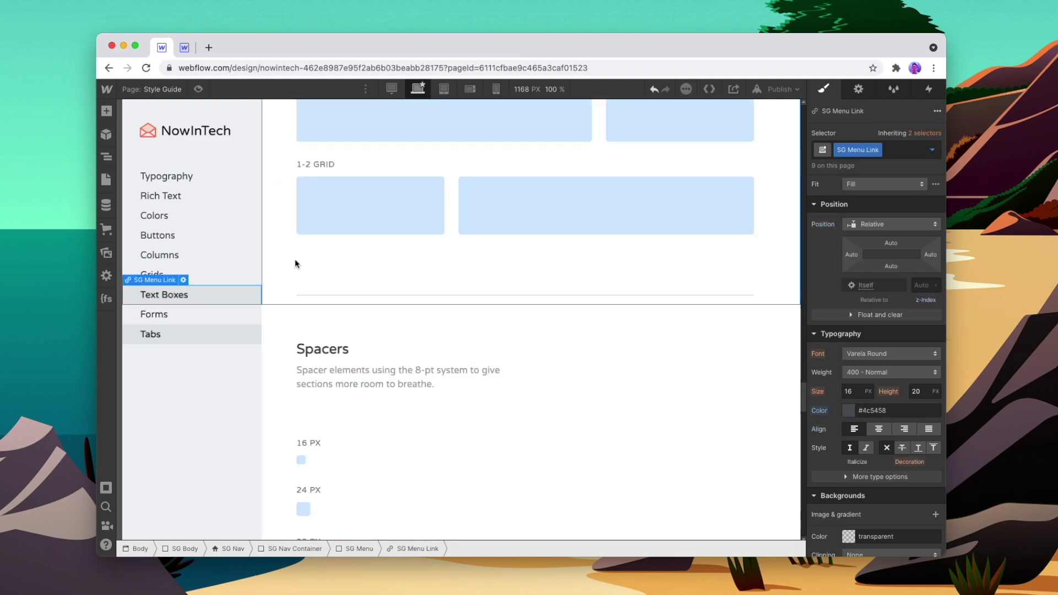
left_click(275, 323)
key("Delete")
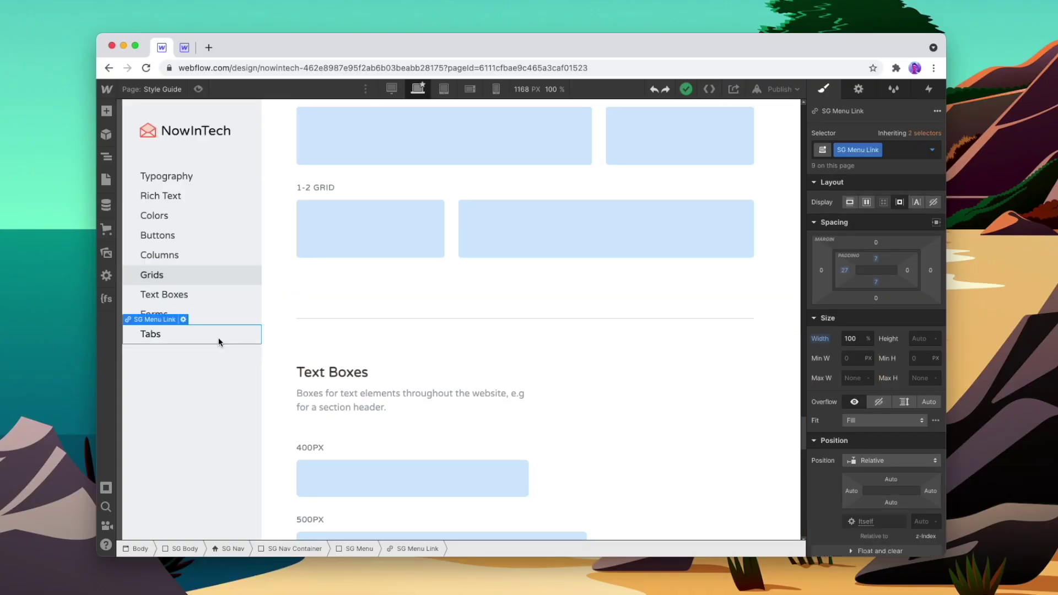
Duplicate the Tabs navigation link and rename the copy to Sliders.
key("super+d")
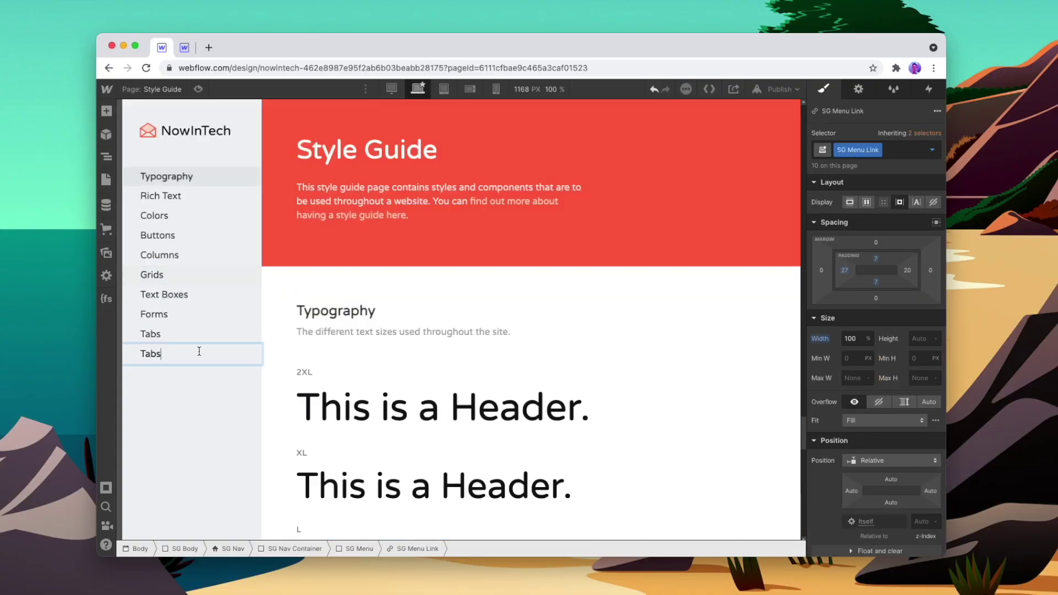
double_click(199, 353)
type("Sliders")
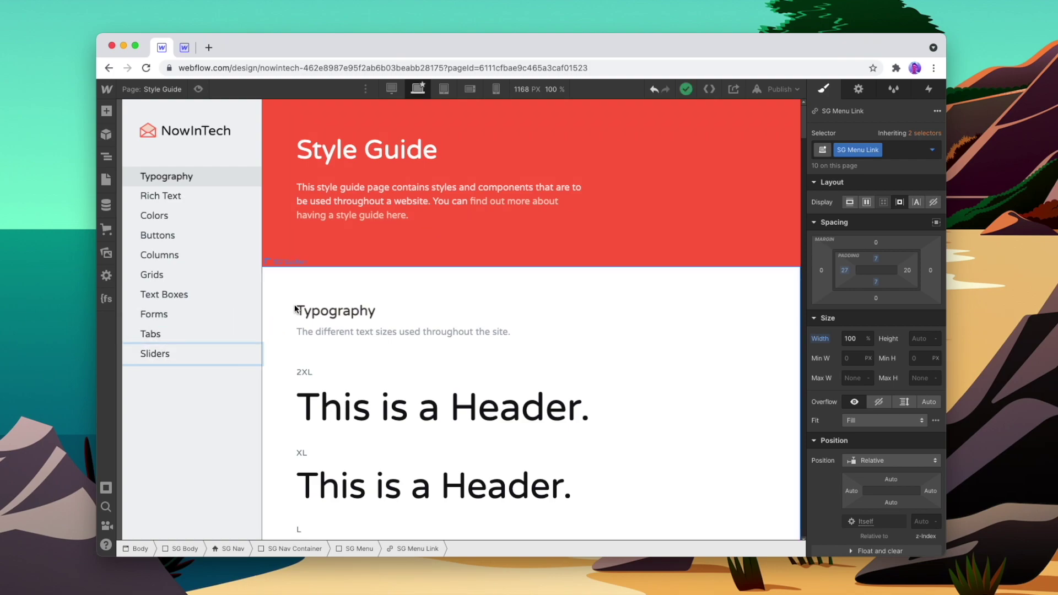
left_click(294, 308)
Duplicate the Tabs section on the page.
scroll(293, 302, "down", 20)
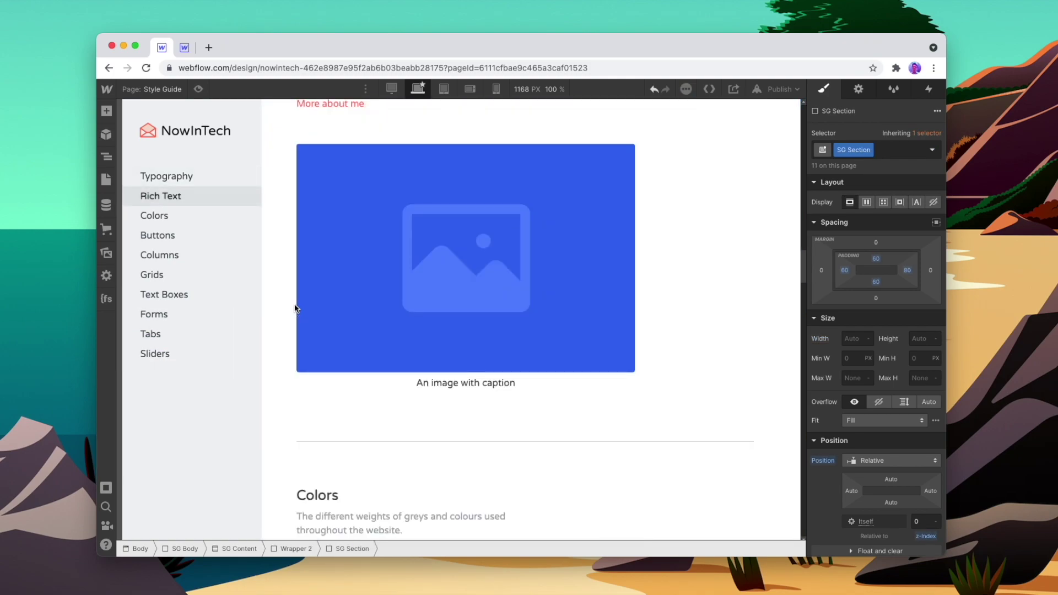
scroll(293, 299, "down", 15)
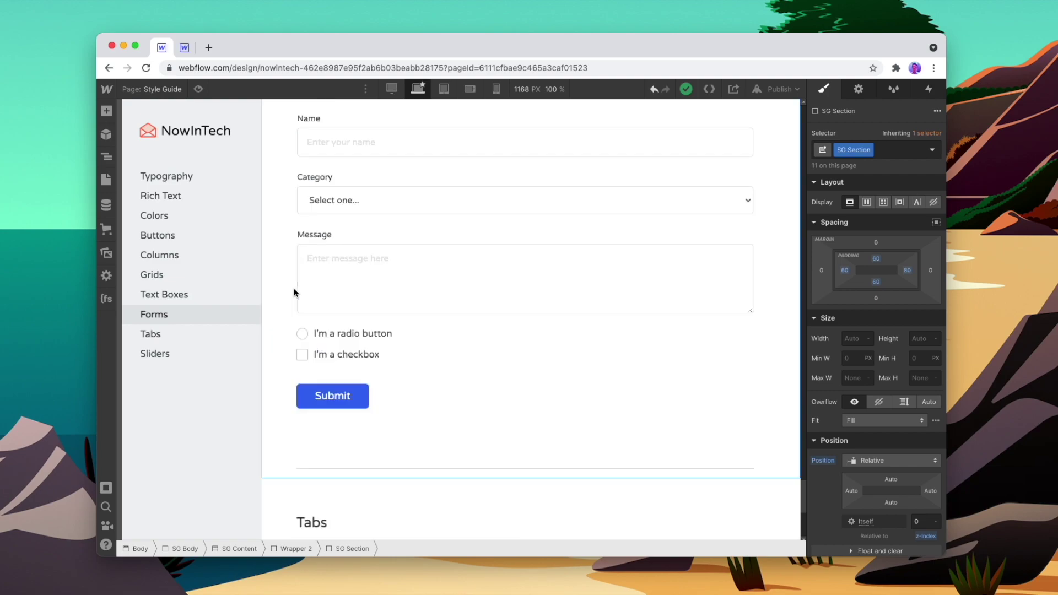
key("super+d")
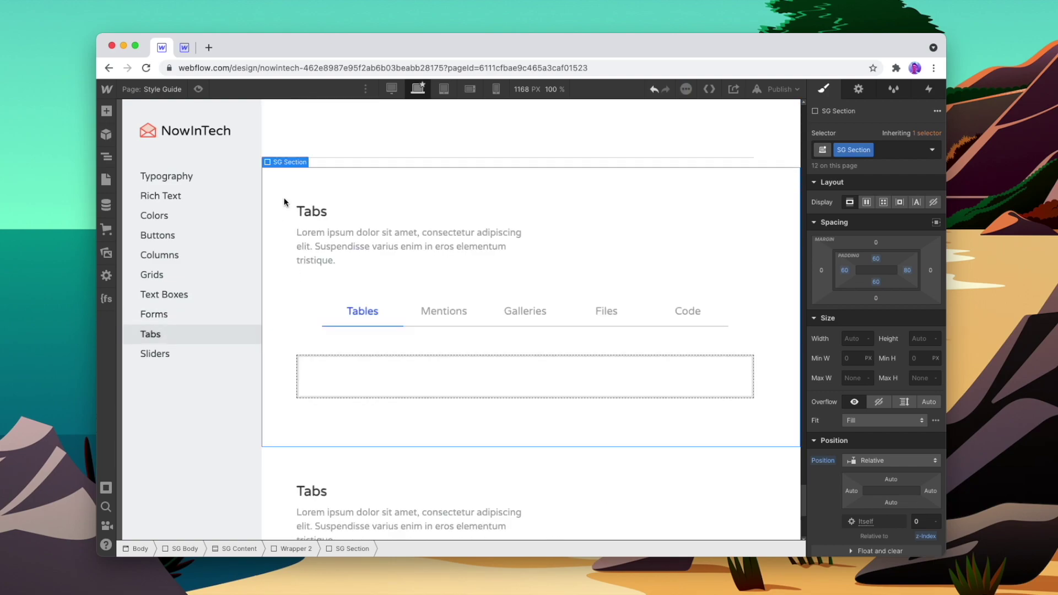
left_click(858, 90)
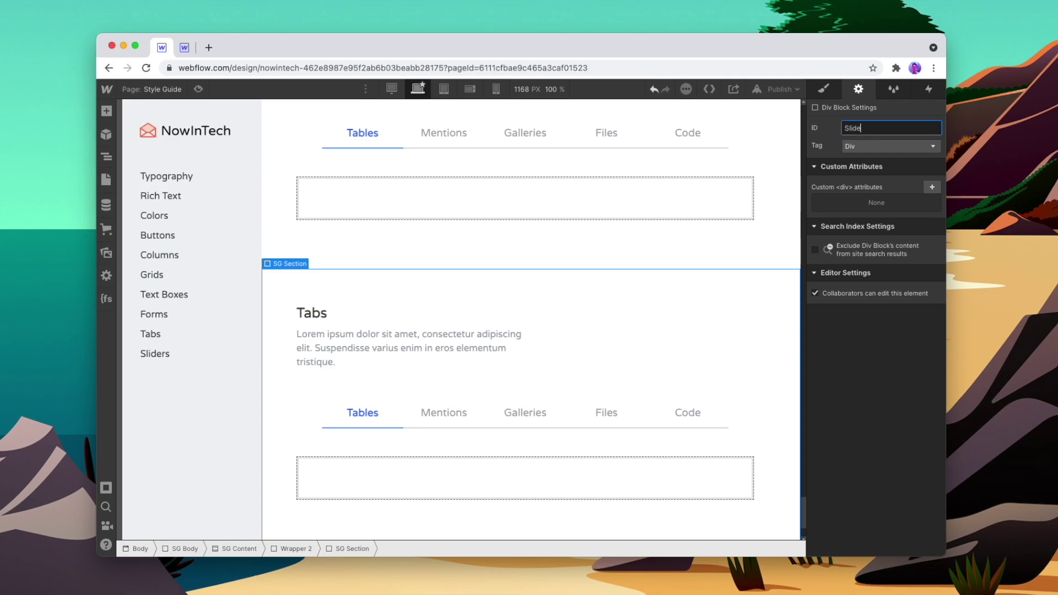
Point the Sliders navigation link at the Sliders section.
left_click(155, 354)
left_click(891, 189)
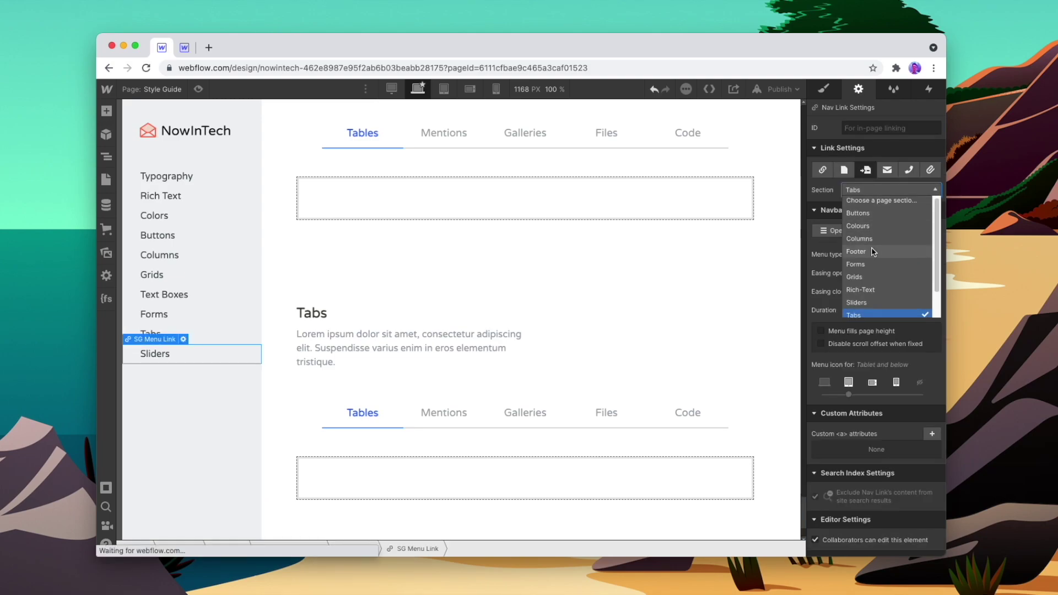
left_click(870, 278)
Rename the copied heading to Sliders and replace its tabs with a Slider element.
double_click(329, 316)
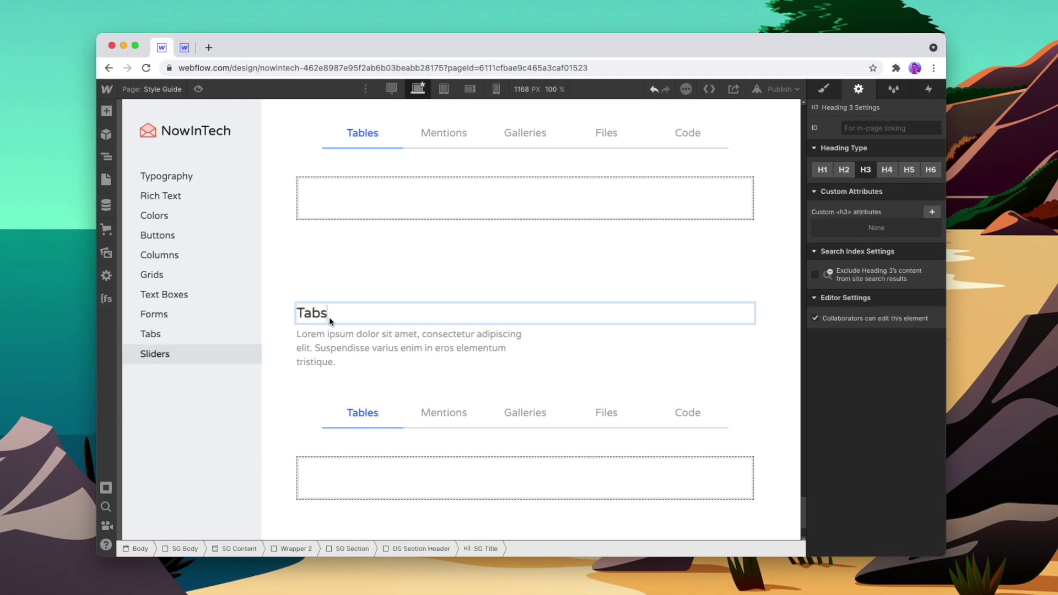
type("Sliders")
left_click(330, 419)
key("Delete")
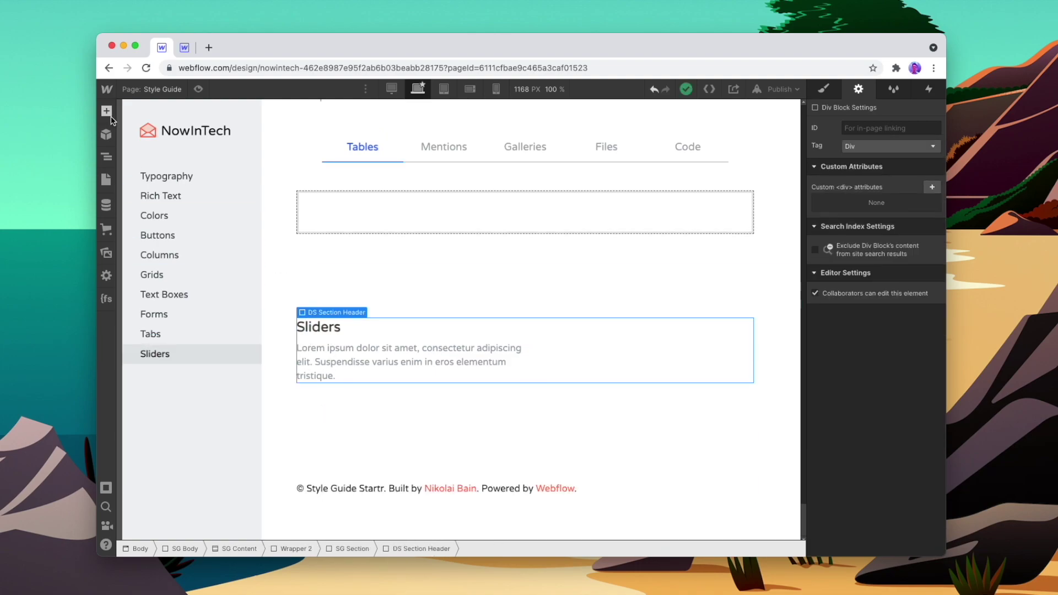
left_click(107, 111)
scroll(177, 351, "down", 3)
scroll(177, 351, "down", 10)
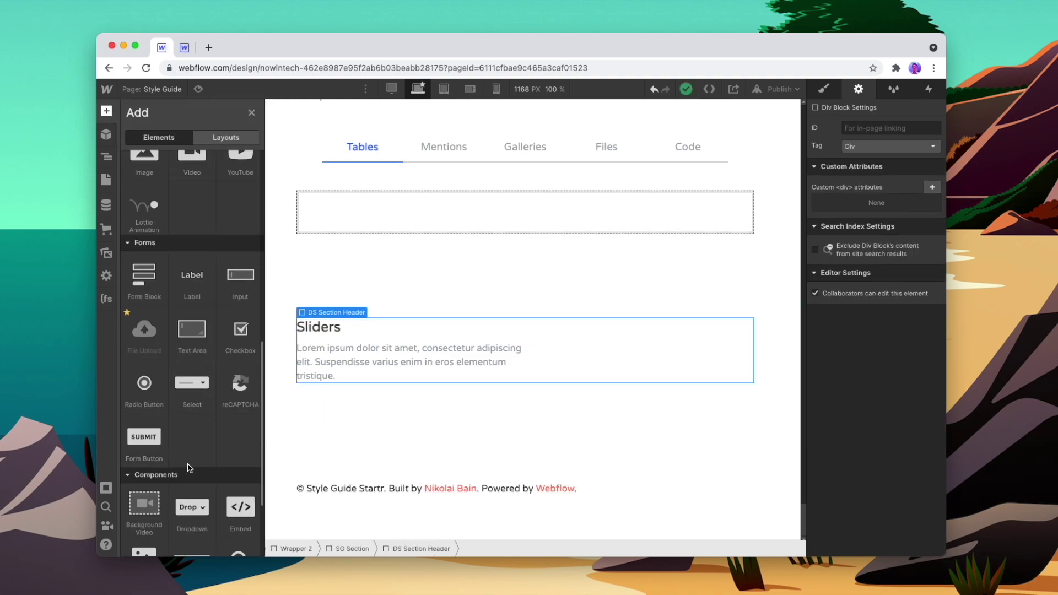
left_click_drag(192, 477, 400, 401)
scroll(436, 342, "down", 3)
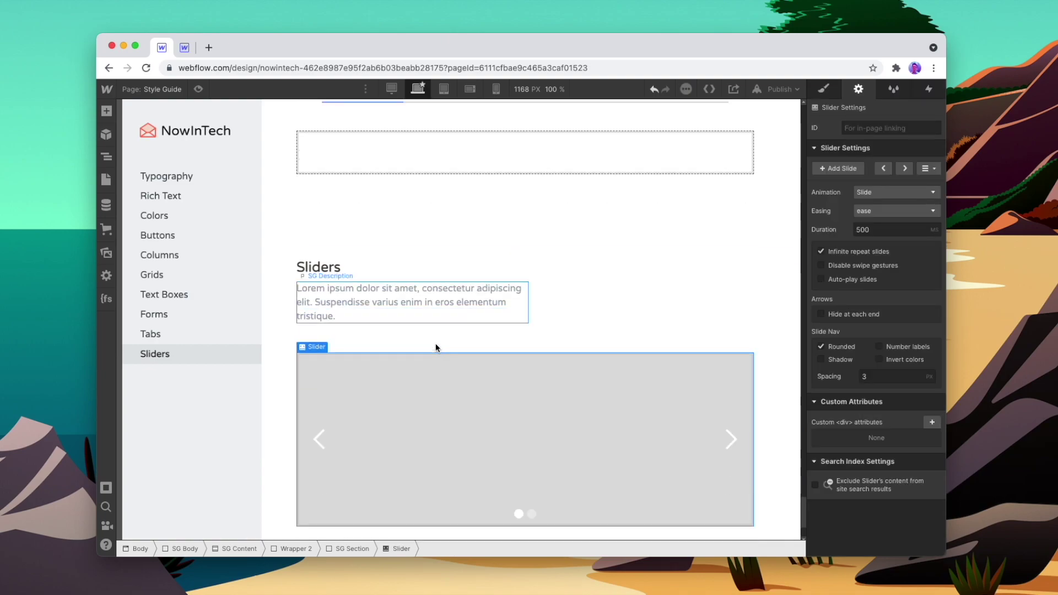
left_click(290, 274)
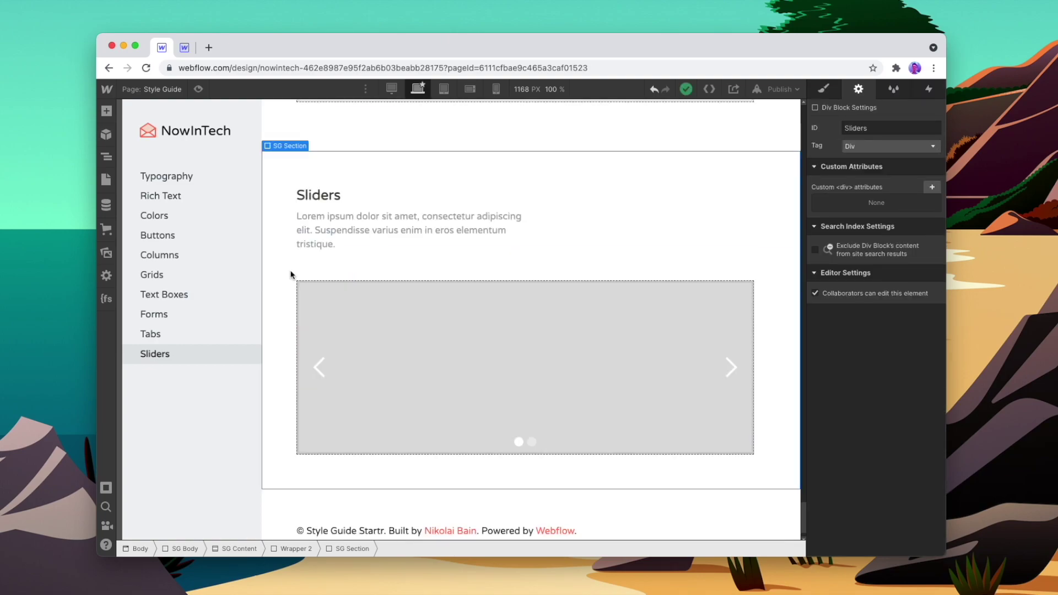
Switch the right panel from Element Settings back to the Style panel.
scroll(291, 274, "up", 15)
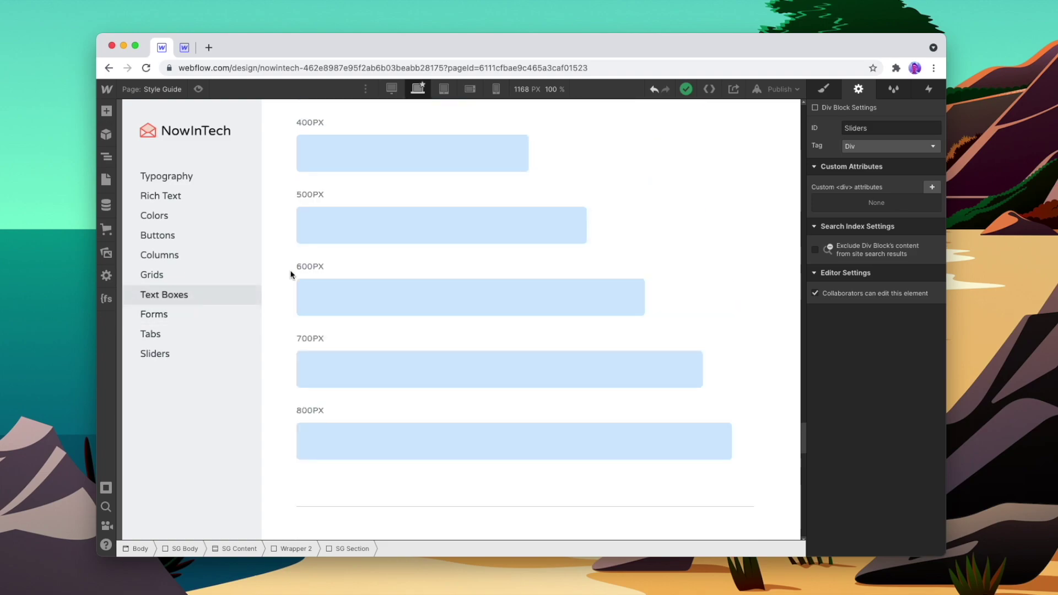
left_click(823, 89)
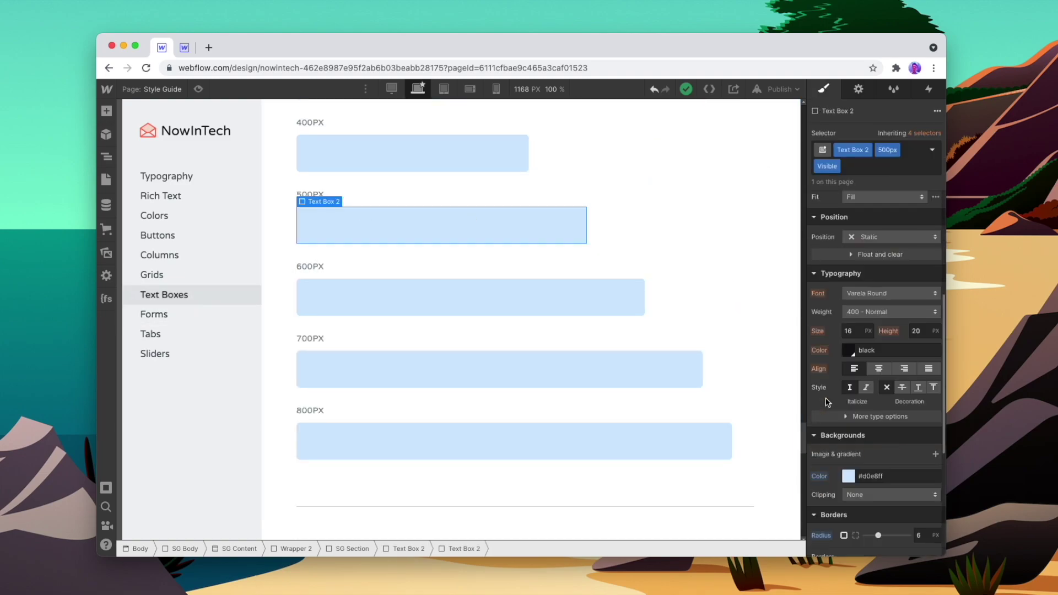